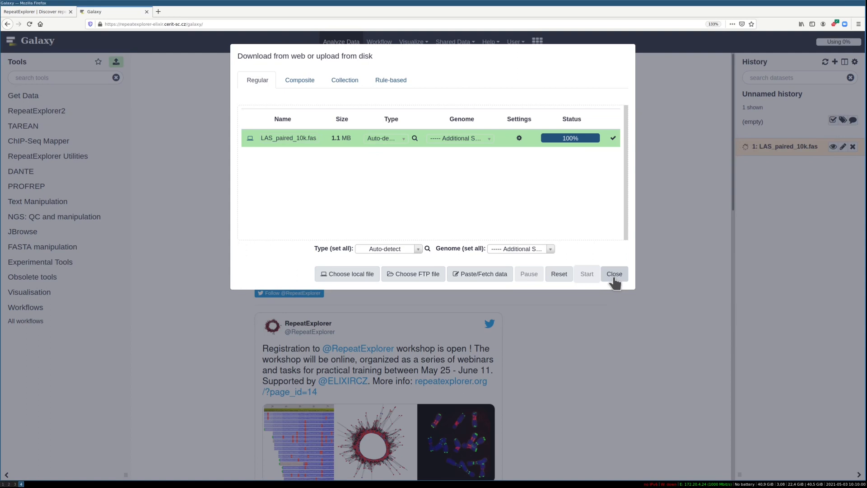
Close the finished upload window and expand the details of the LAS_paired_10k.fas dataset in the history
left_click(614, 274)
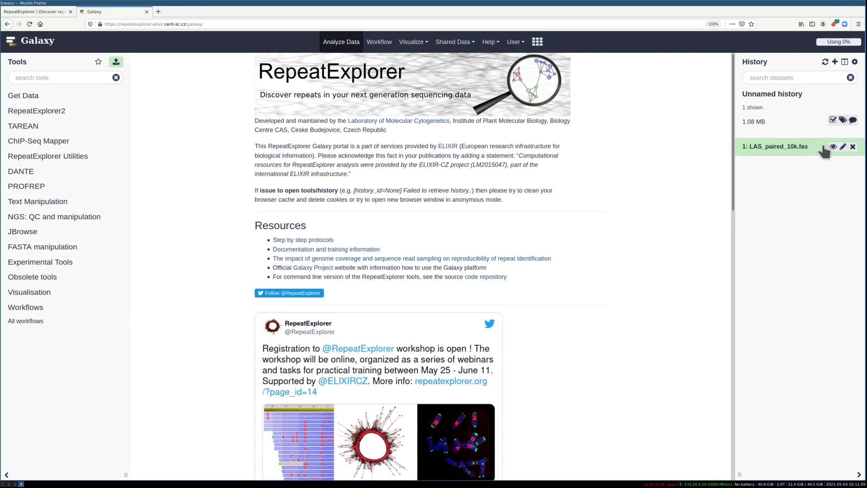
left_click(775, 147)
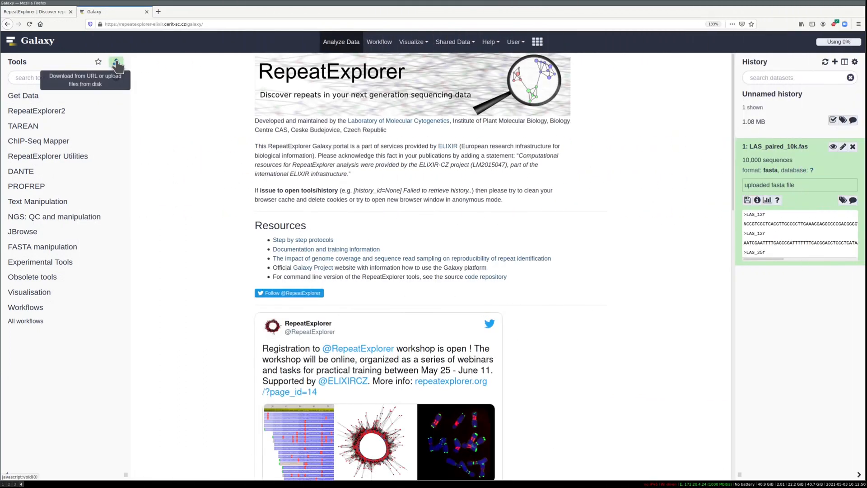
Upload the local file example_1_CLUSTER_TABLE.csv with its type set to tabular, and view the new dataset's details and contents
left_click(116, 61)
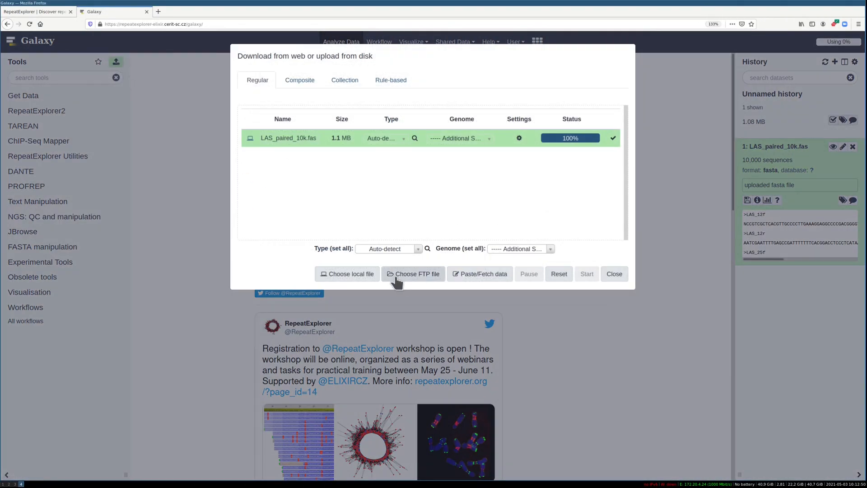
left_click(359, 274)
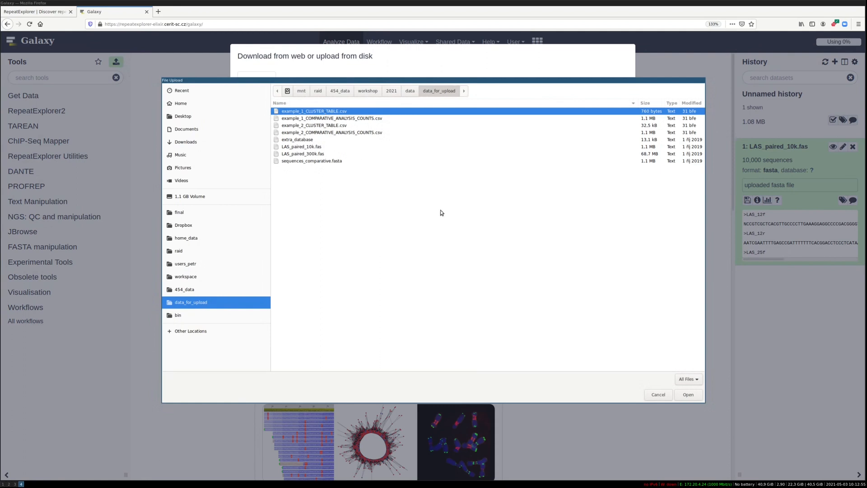
left_click(687, 394)
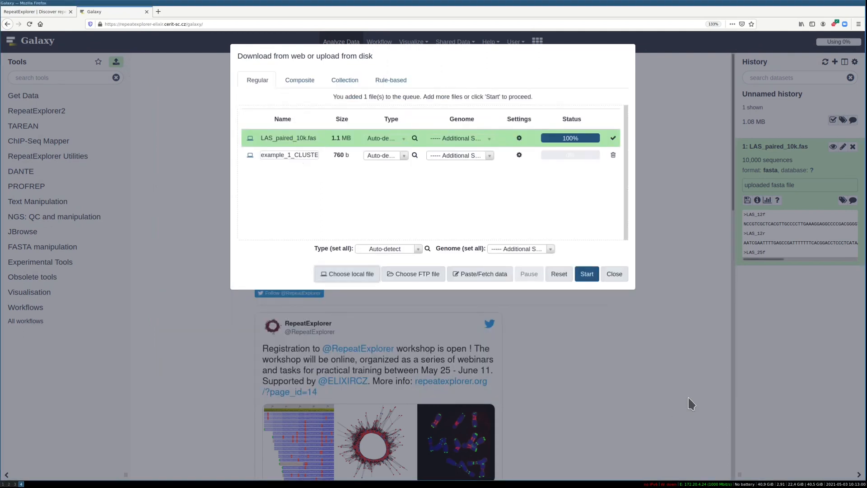
left_click(402, 156)
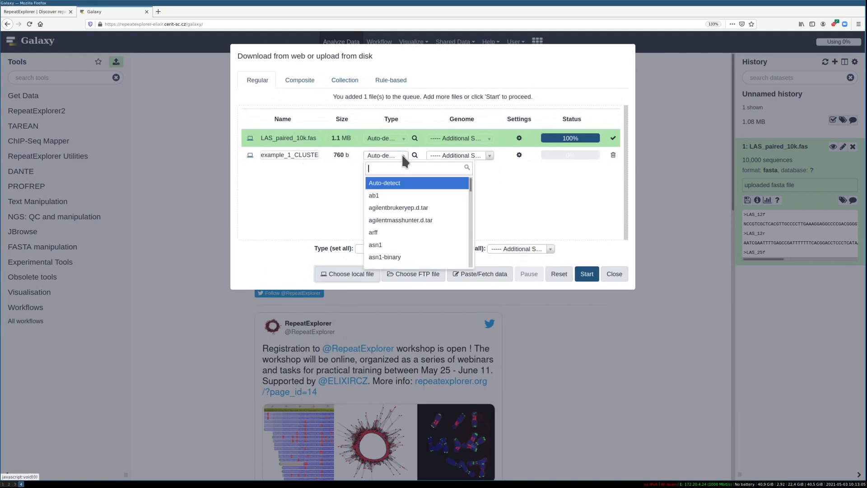
type("tabu")
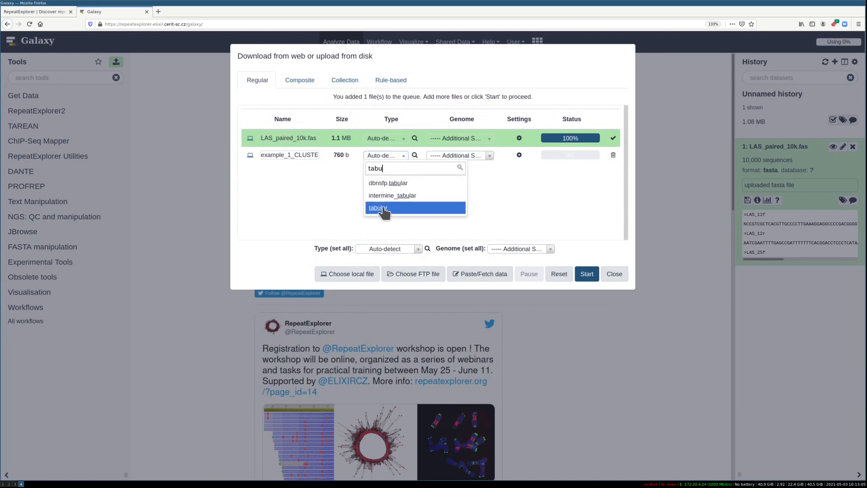
left_click(378, 208)
left_click(585, 273)
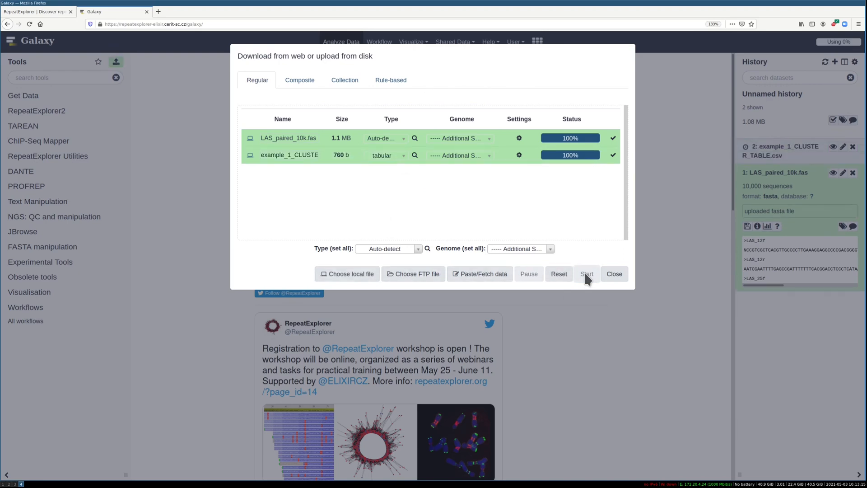
left_click(607, 273)
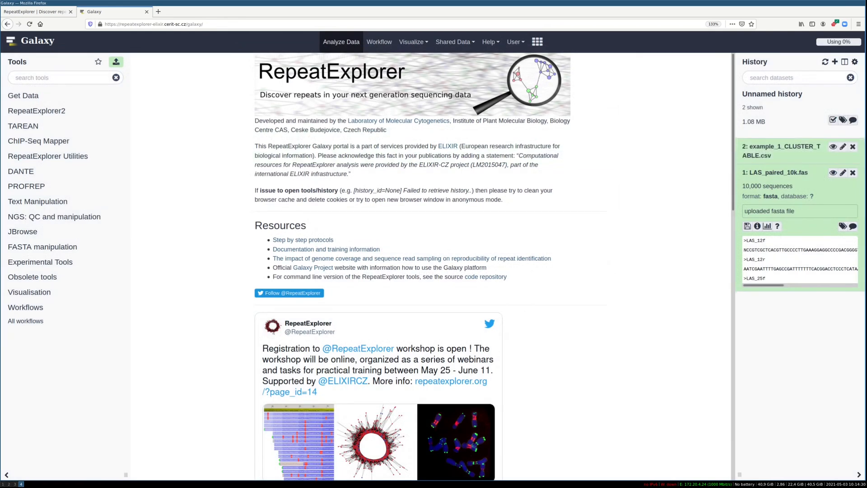
left_click(779, 151)
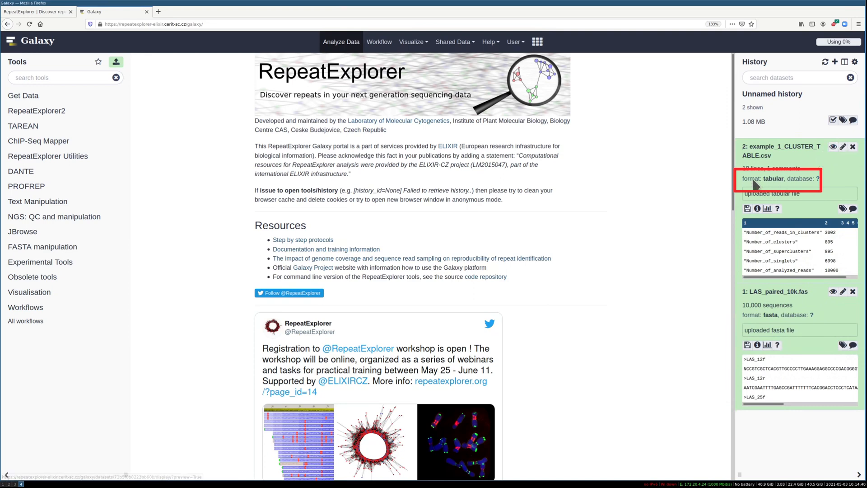
left_click(832, 148)
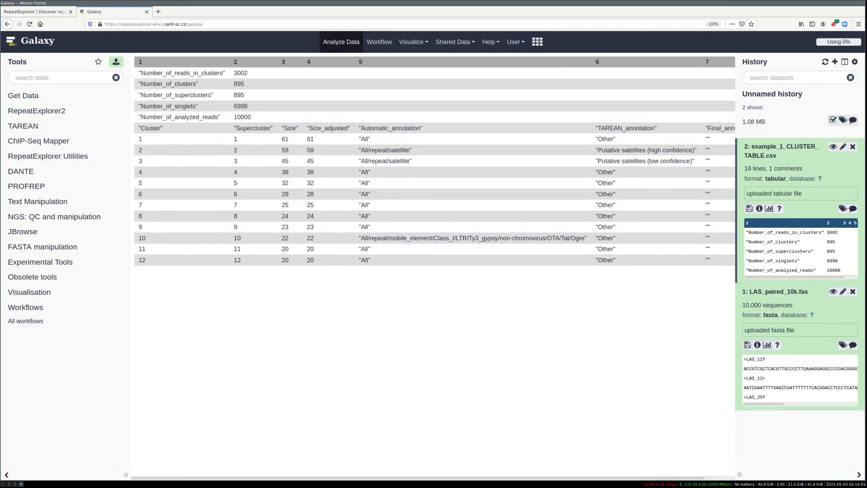
Upload example_1_CLUSTER_TABLE.csv a second time with the type left on Auto-detect, and view the new dataset's details and contents
left_click(116, 61)
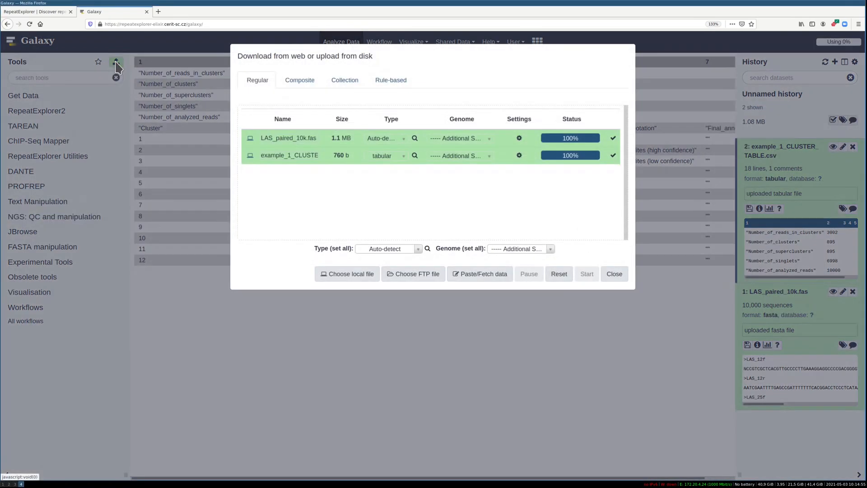
left_click(353, 273)
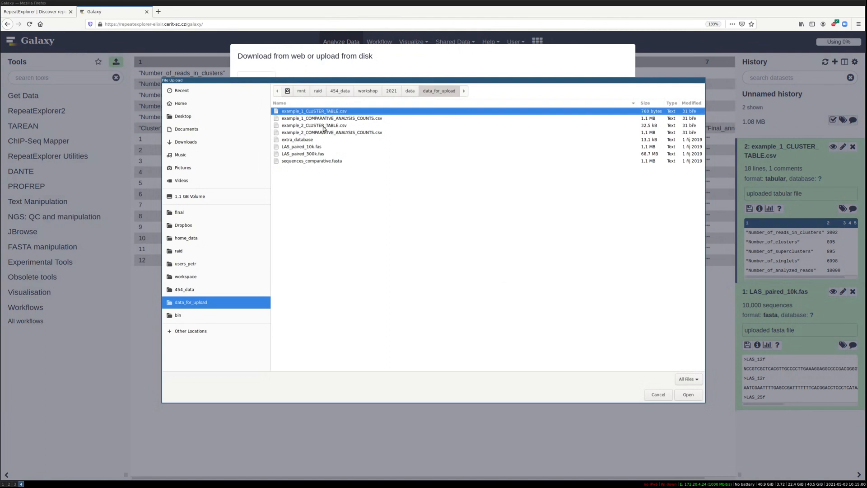
left_click(688, 394)
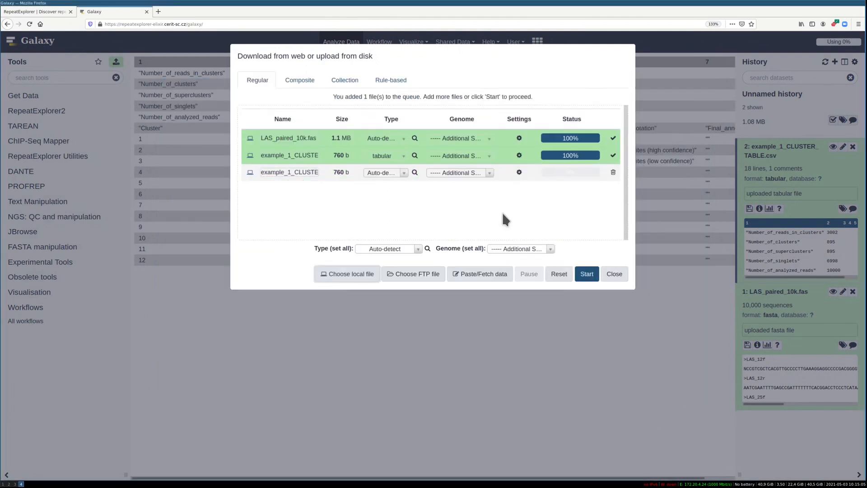
left_click(582, 275)
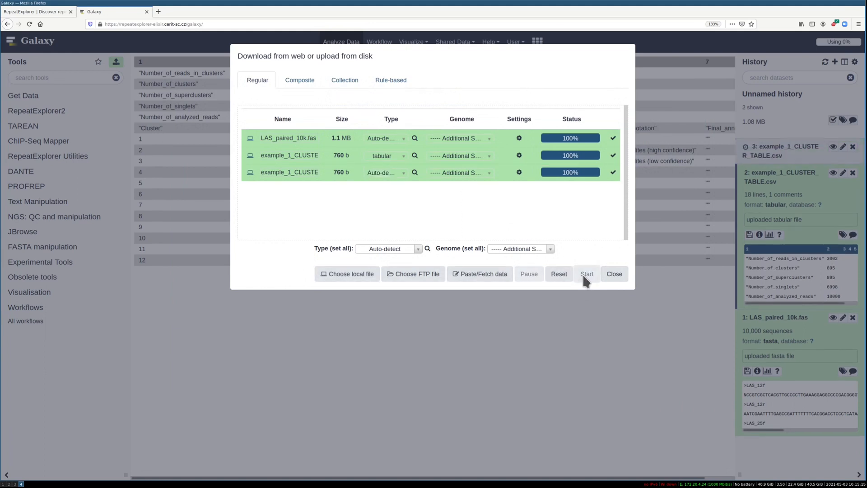
left_click(615, 275)
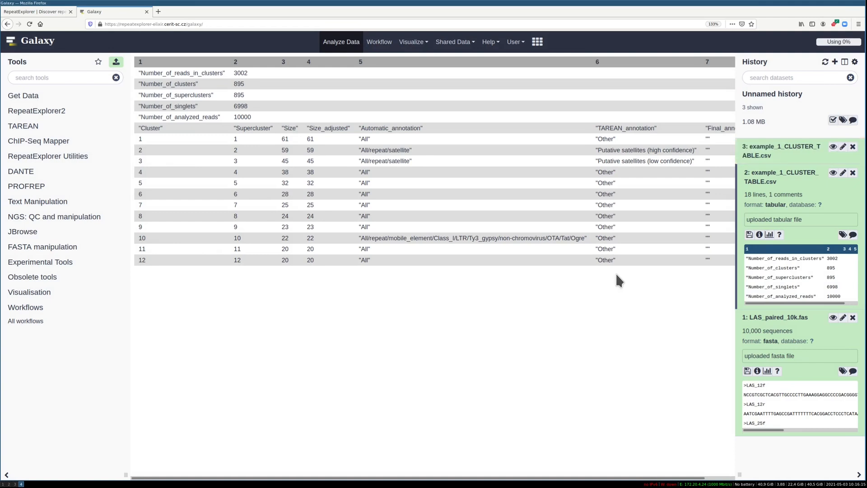
left_click(772, 147)
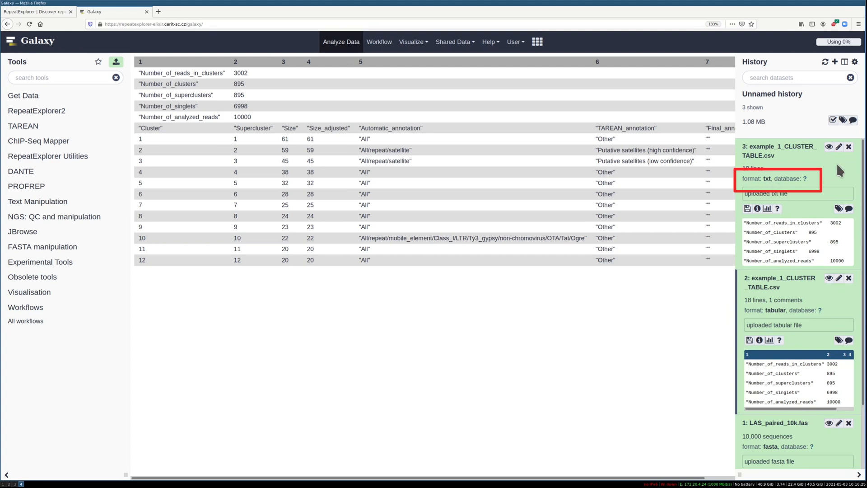
left_click(829, 148)
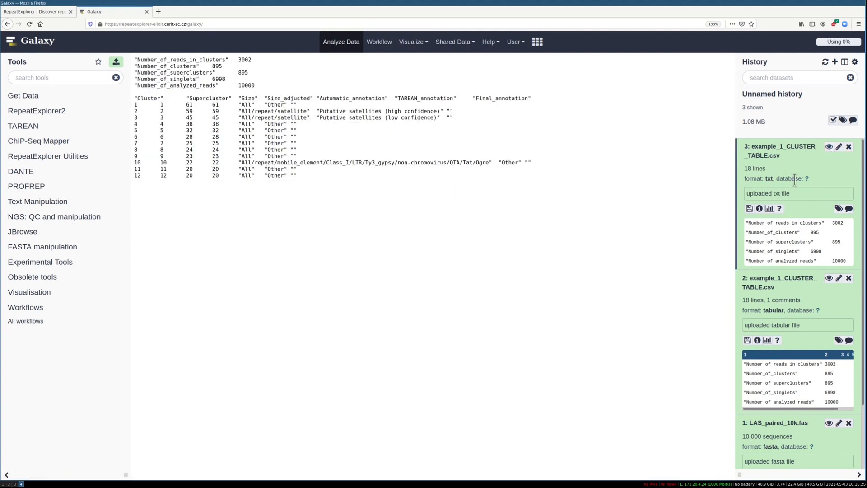
Change the datatype of the second example_1_CLUSTER_TABLE.csv dataset to tabular and view its contents
left_click(839, 149)
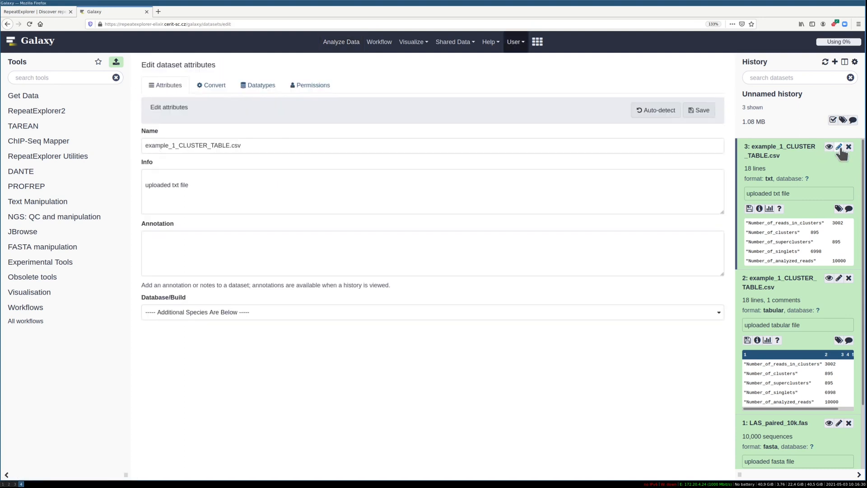
left_click(265, 87)
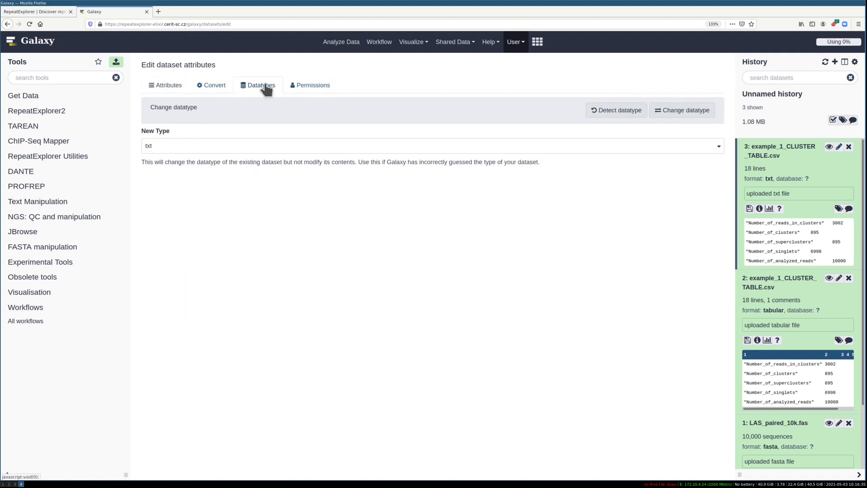
left_click(161, 146)
type("tabu")
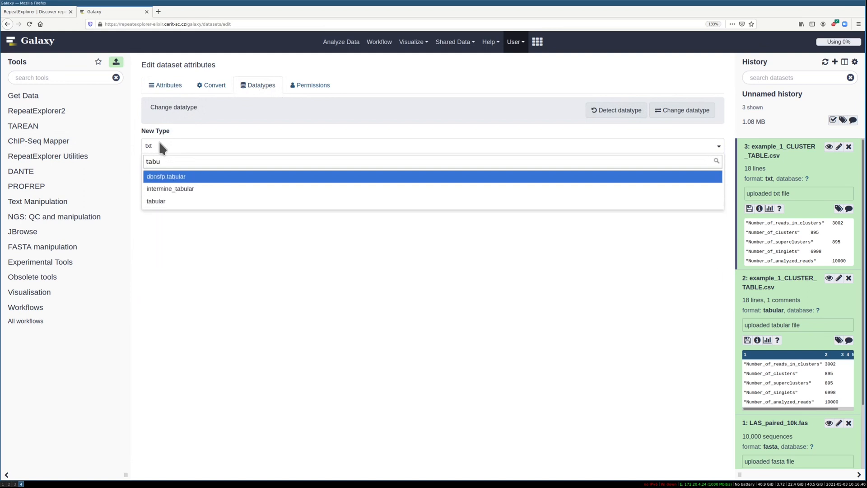
left_click(170, 201)
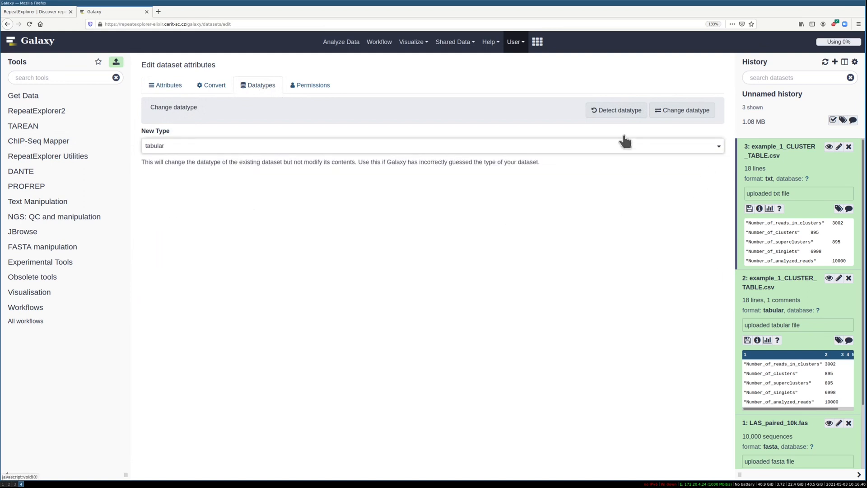
left_click(691, 112)
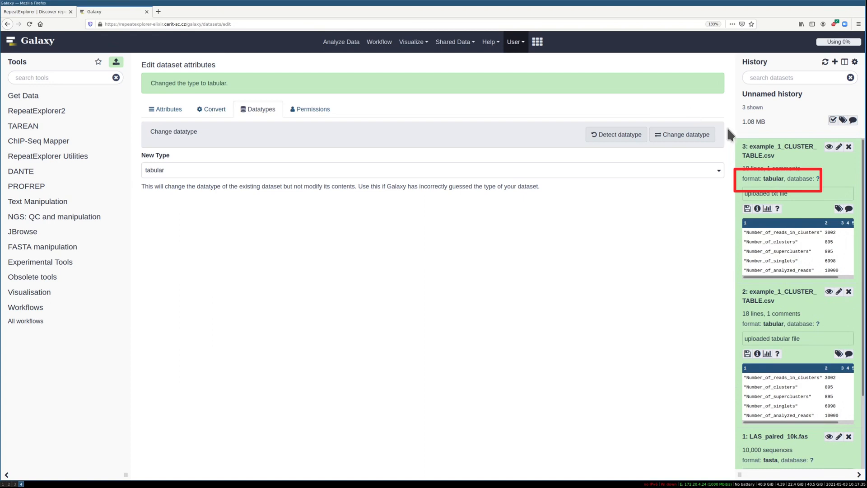
left_click(828, 148)
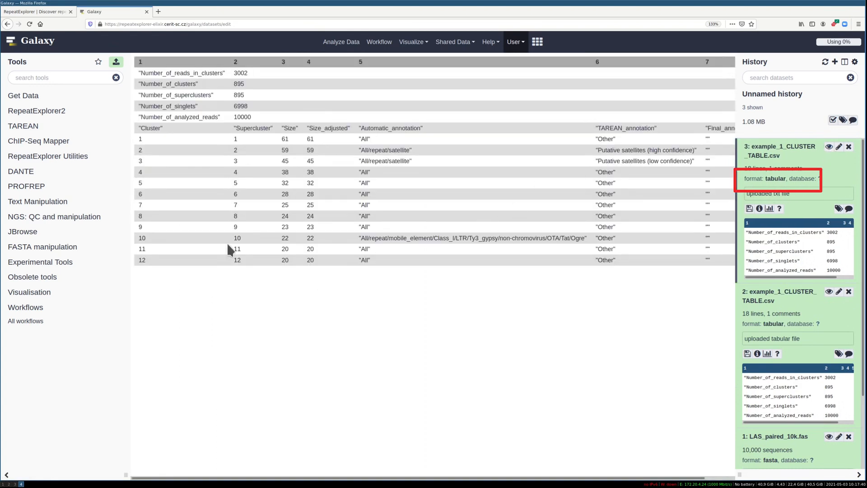
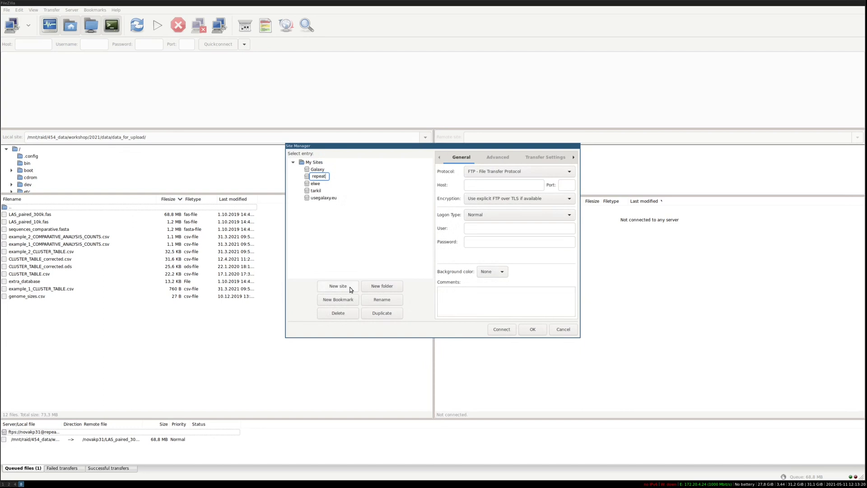
Name the new site entry repeatexplorer and set its host to repeatexplorer-elixir.cerit-sc.cz
type("explorer")
key("Return")
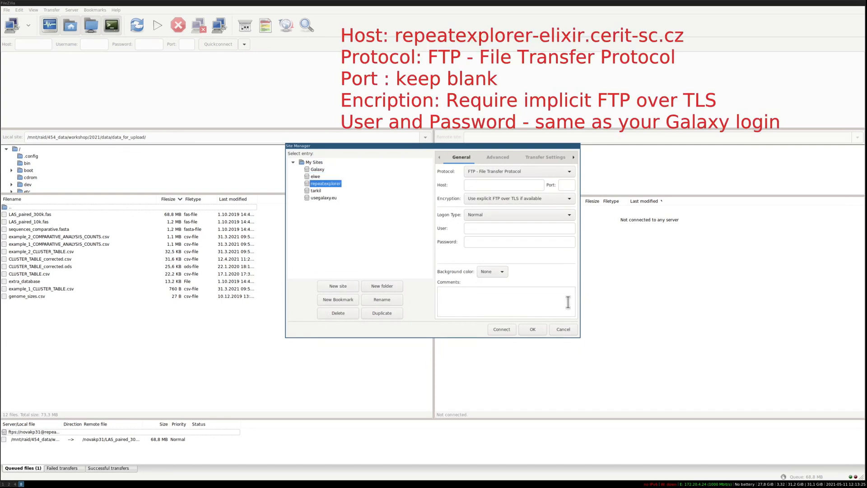
left_click(477, 185)
type("repeatexp")
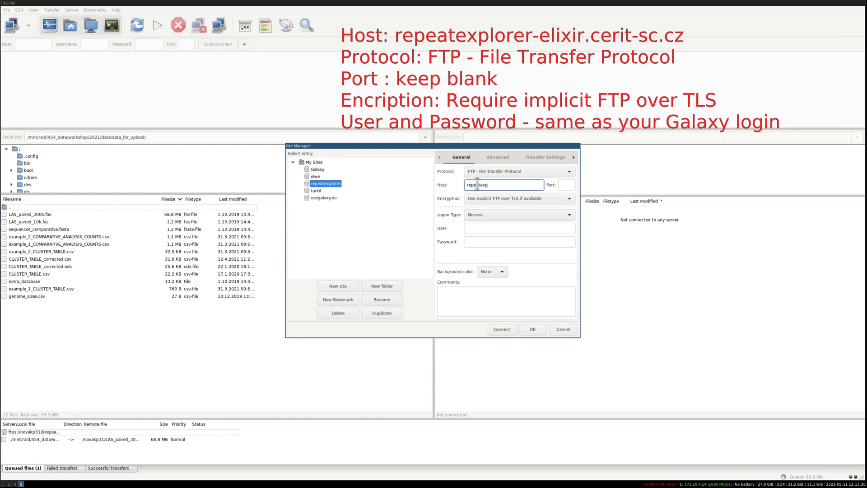
type("lorer-elixir.cerit-sc.cz")
Set the site's encryption to Require implicit FTP over TLS, with Normal as the logon type
left_click(477, 198)
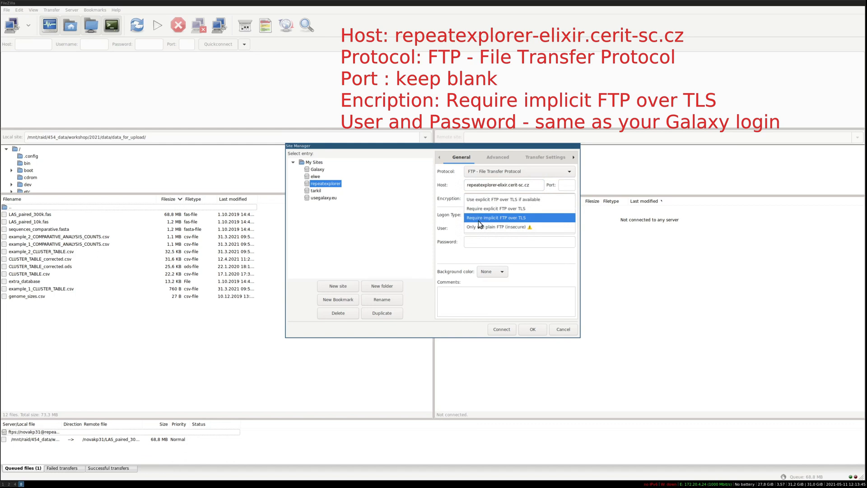
left_click(479, 219)
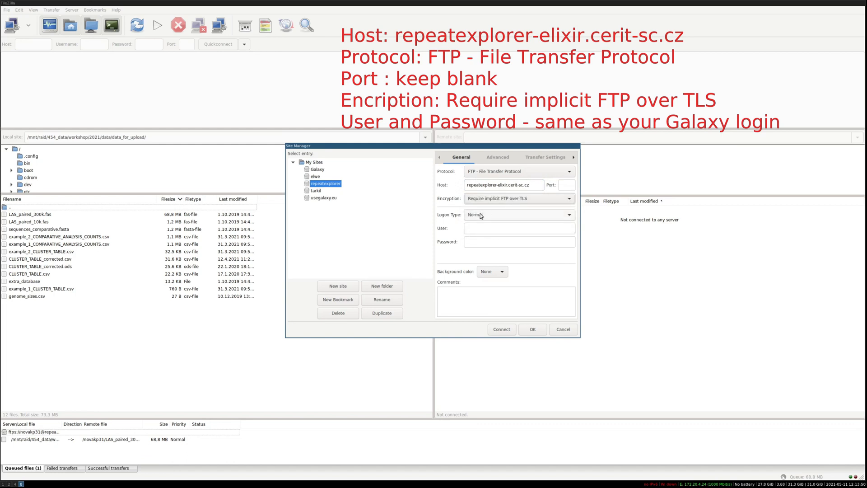
left_click(481, 215)
left_click(474, 225)
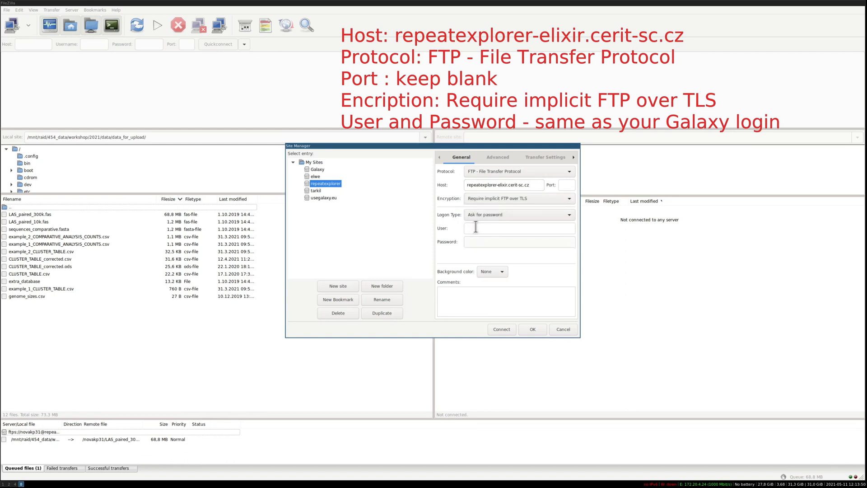
left_click(475, 216)
left_click(474, 207)
Enter the Galaxy account's user name and password as the site's login credentials
left_click(471, 228)
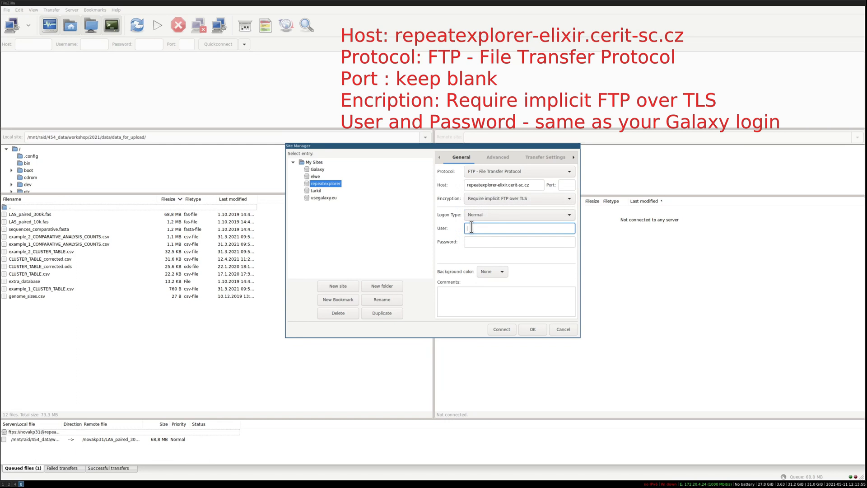
key("Tab")
type("***")
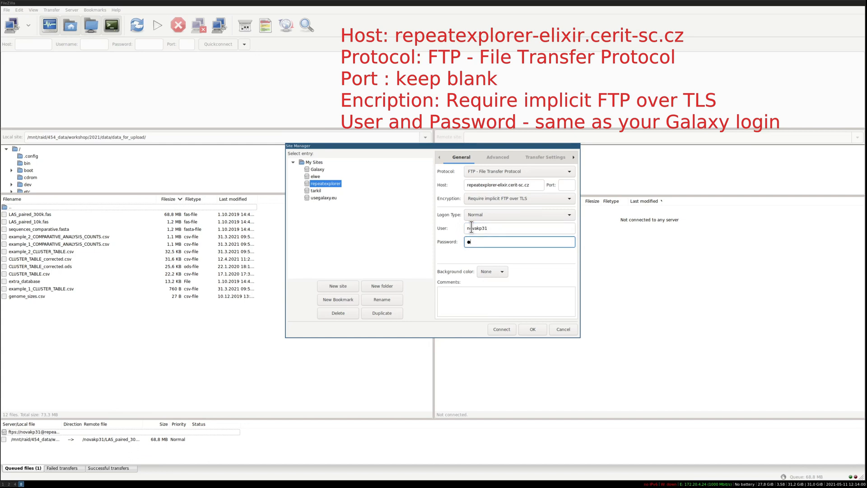
type("*********")
Connect to the repeatexplorer site and accept the server's certificate, always trusting it in future sessions
left_click(502, 329)
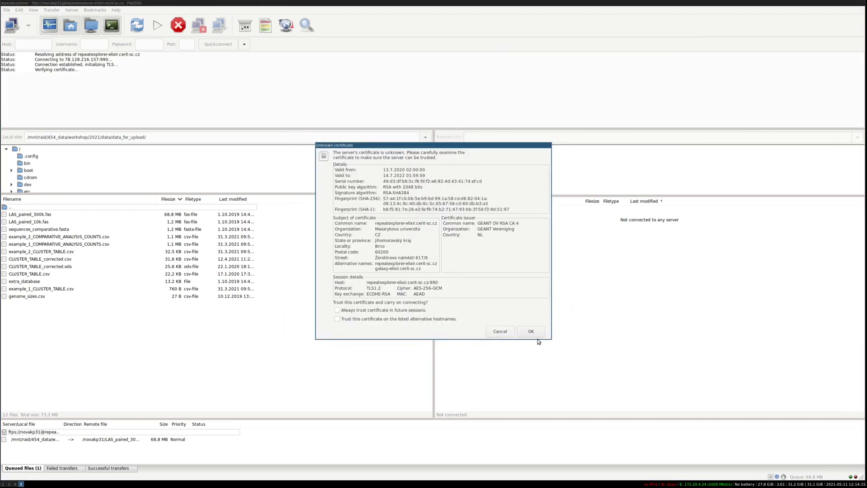
left_click(337, 311)
left_click(531, 331)
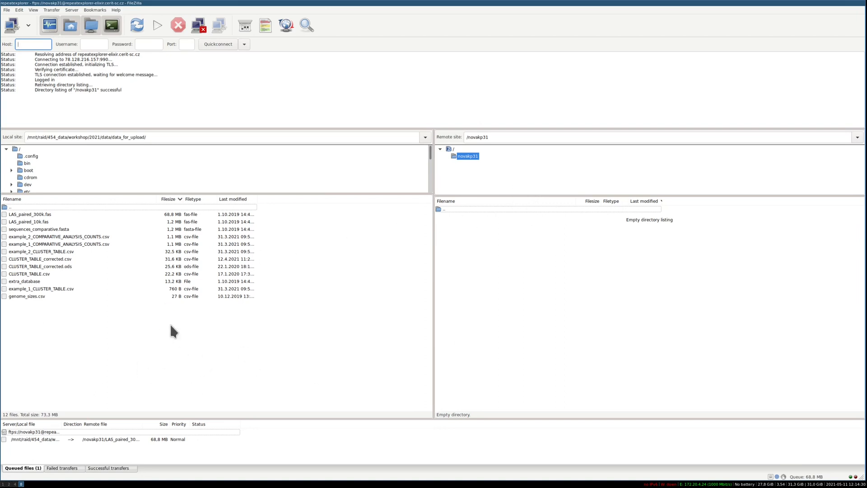
Upload the local files LAS_paired_300k.fas and LAS_paired_10k.fas together to the remote user folder
left_click(27, 215)
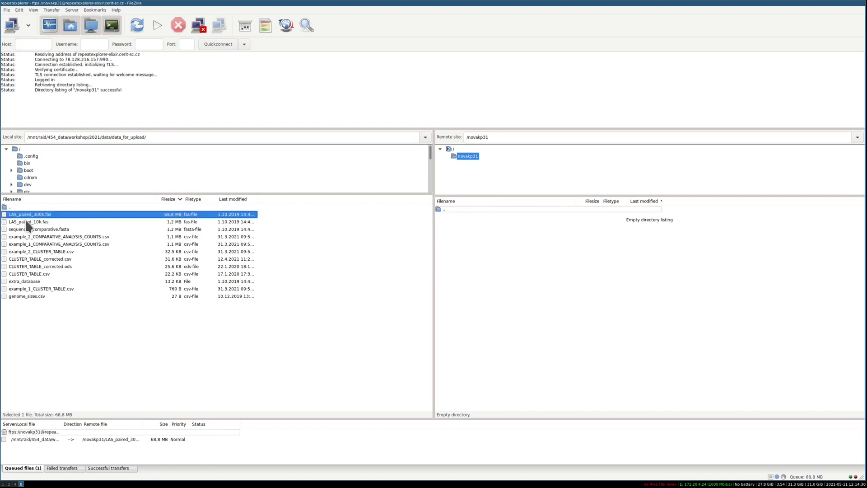
left_click(27, 221, "shift")
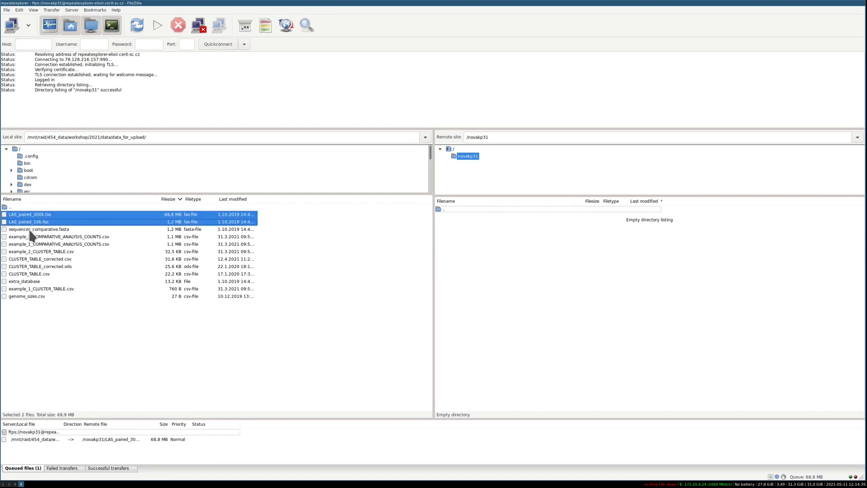
left_click_drag(26, 223, 586, 337)
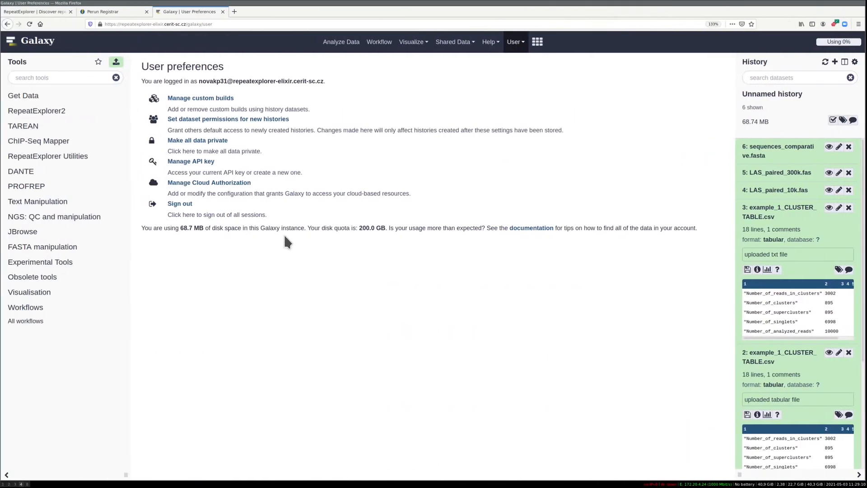
Switch to Galaxy, import LAS_paired_10k.fas and LAS_paired_300k.fas from the FTP files, and expand the new datasets' details in the history
left_click(115, 63)
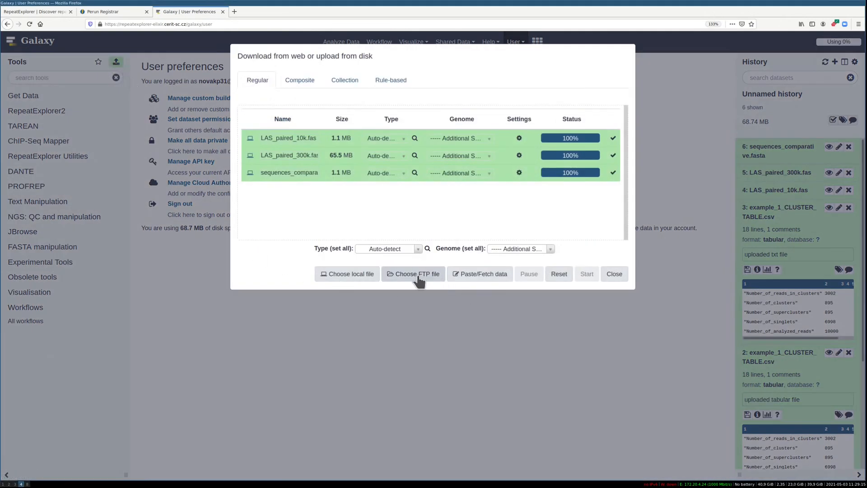
left_click(418, 274)
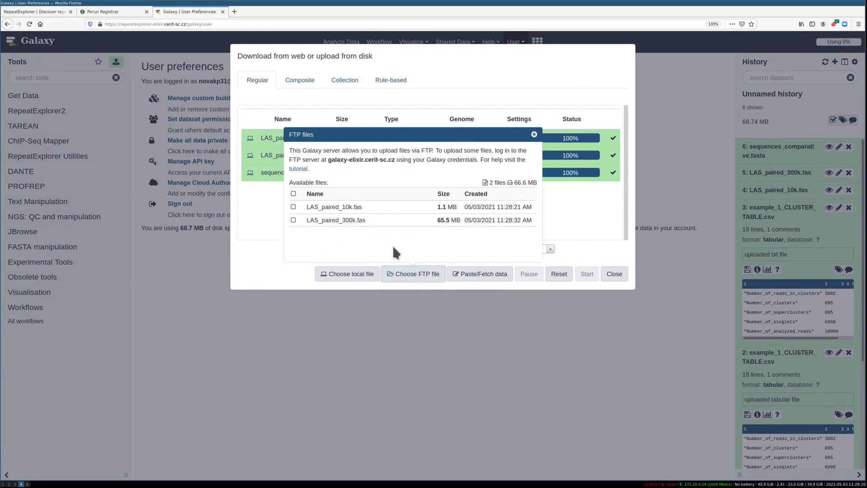
left_click(294, 206)
left_click(293, 220)
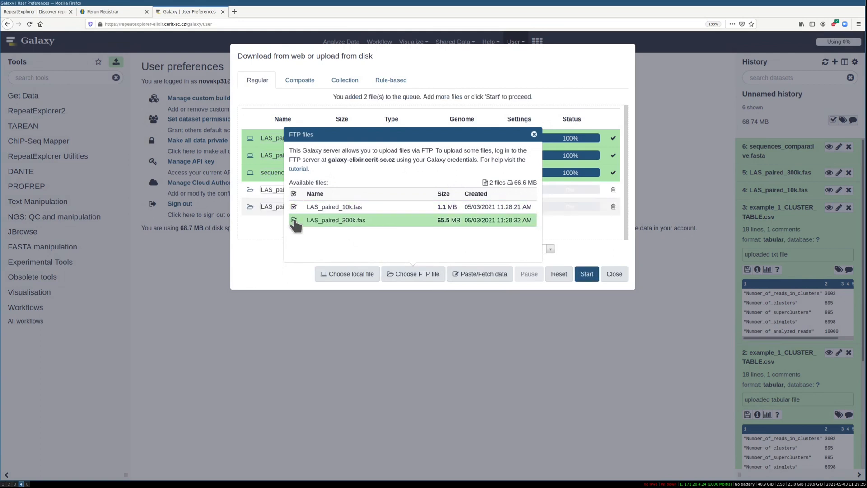
left_click(587, 277)
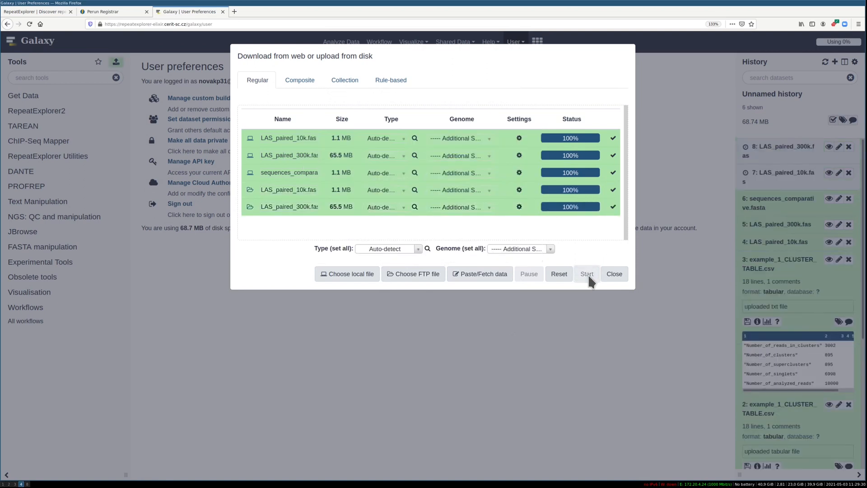
left_click(612, 275)
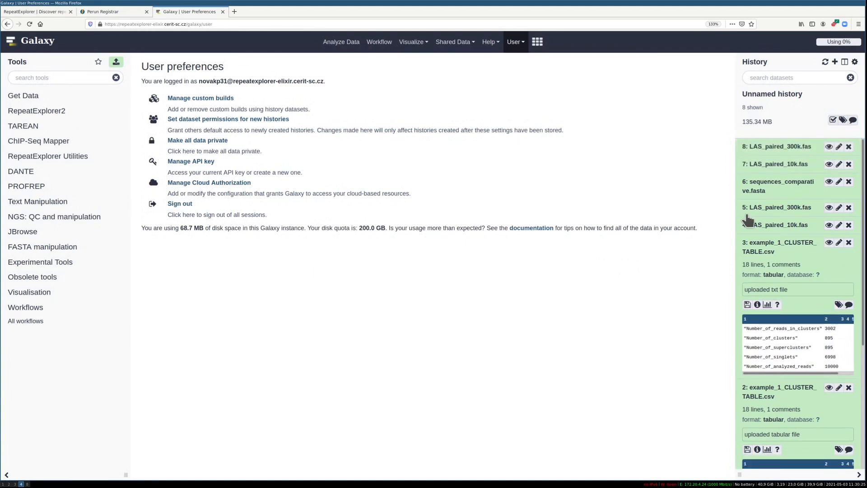
left_click(791, 165)
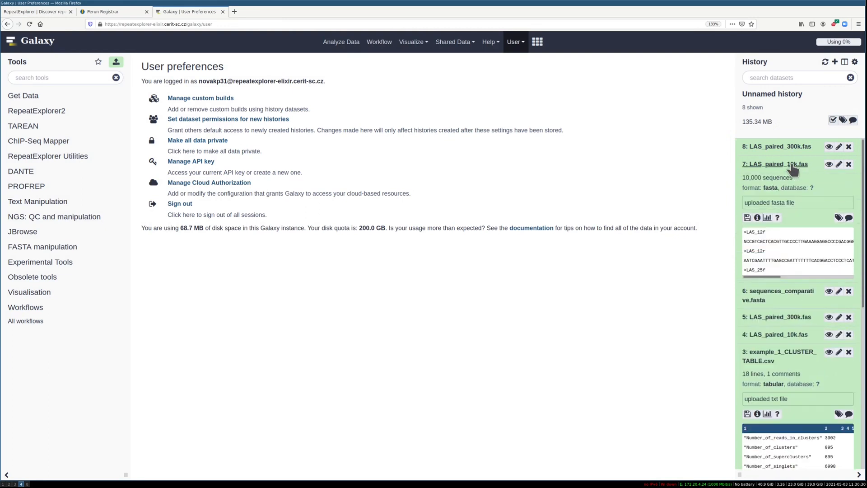
left_click(777, 148)
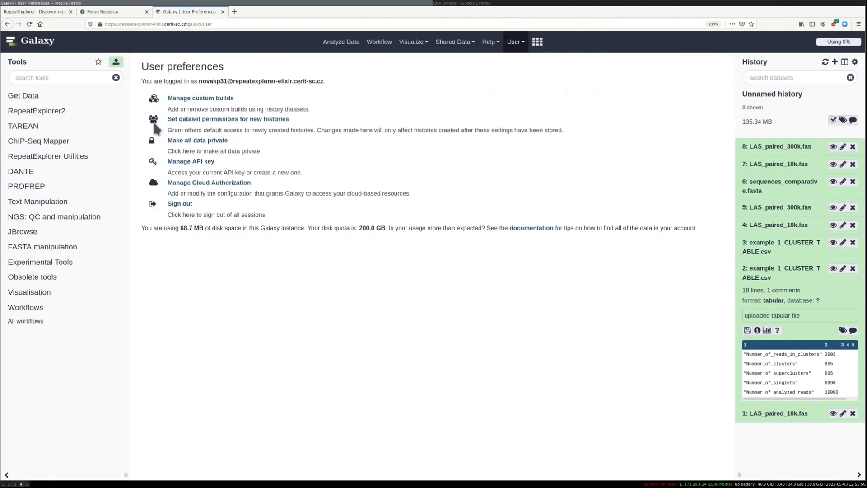
Reset the Galaxy upload list and add a paste/fetch entry containing the ERR413122_1.fastq.gz link copied from the ENA Browser
left_click(116, 64)
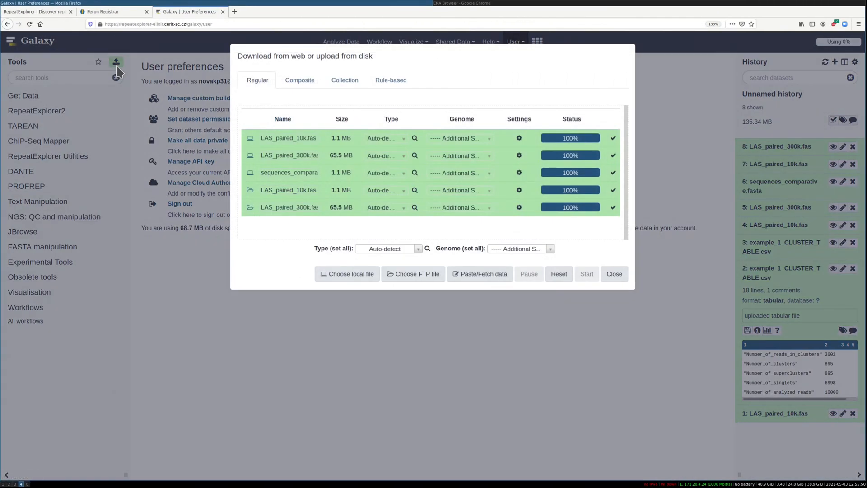
left_click(560, 276)
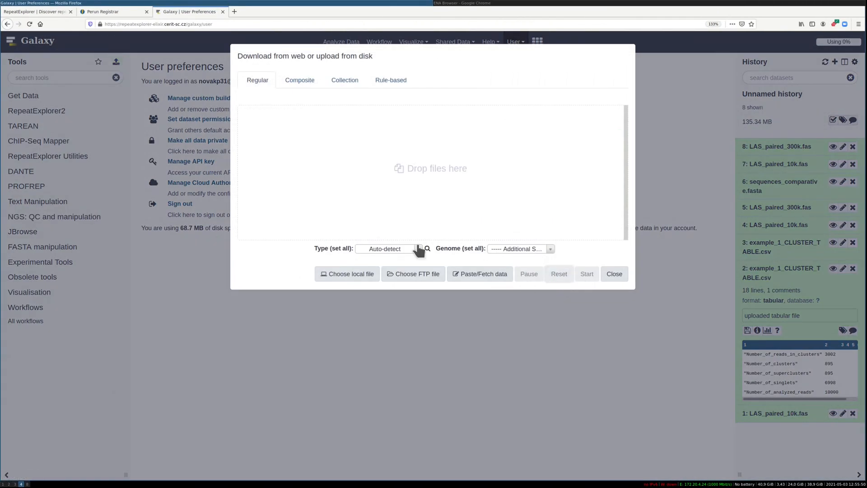
left_click(477, 281)
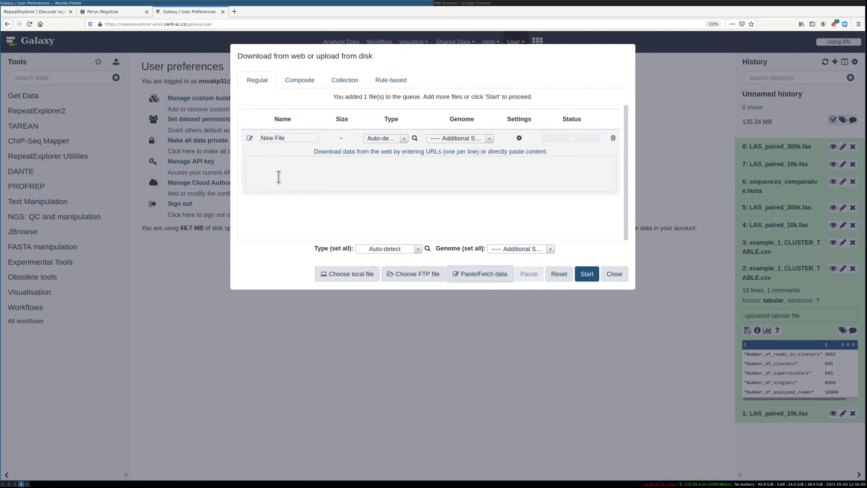
left_click(479, 4)
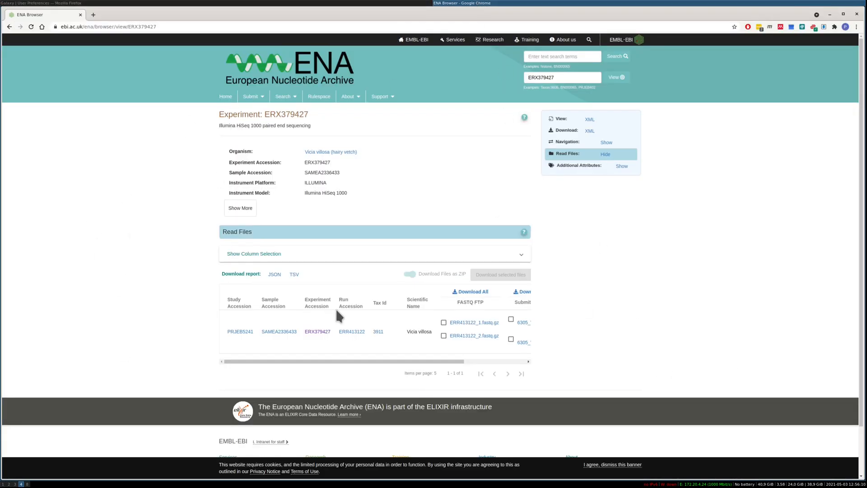
right_click(470, 324)
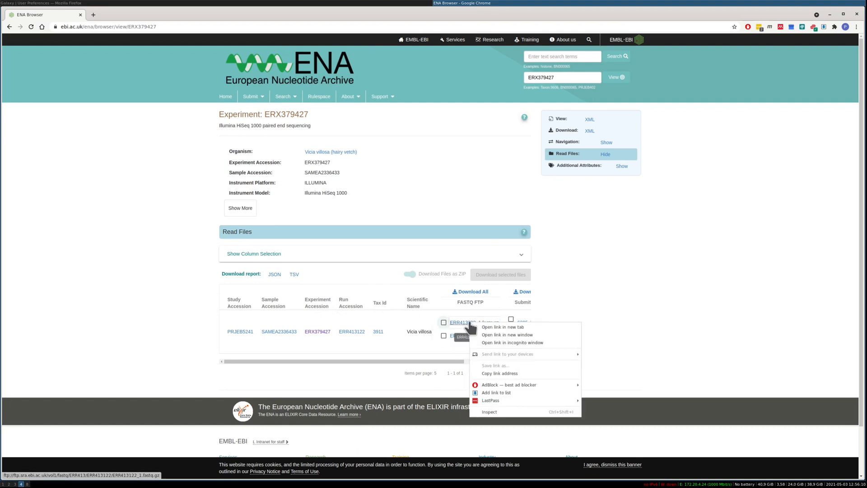
left_click(495, 373)
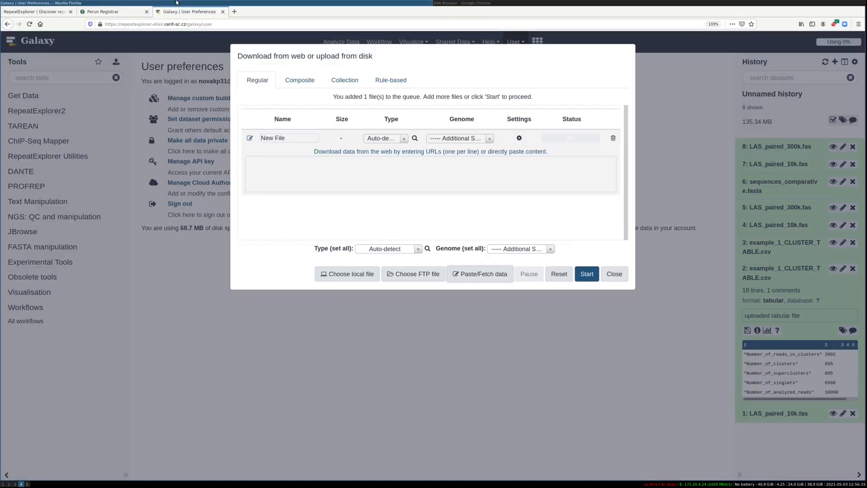
left_click(142, 3)
right_click(352, 170)
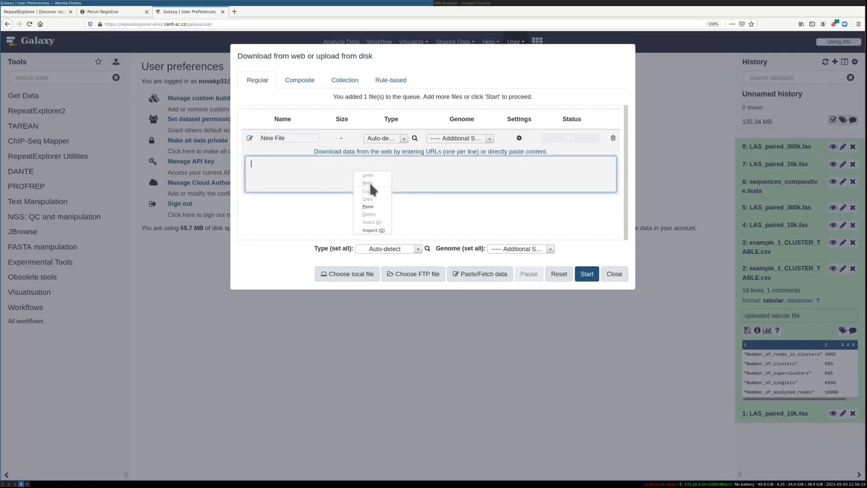
left_click(368, 208)
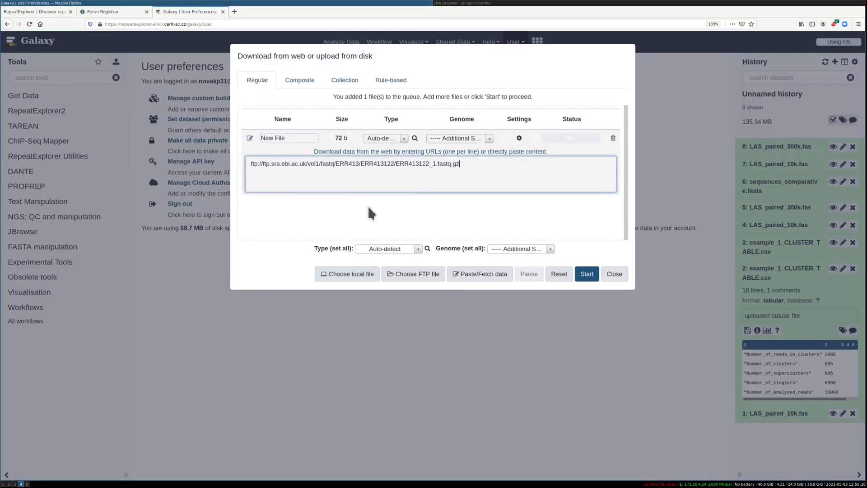
Copy the ERR413122_2.fastq.gz link from the ENA Browser and paste it on a second line of the Galaxy fetch entry
left_click(497, 3)
right_click(482, 336)
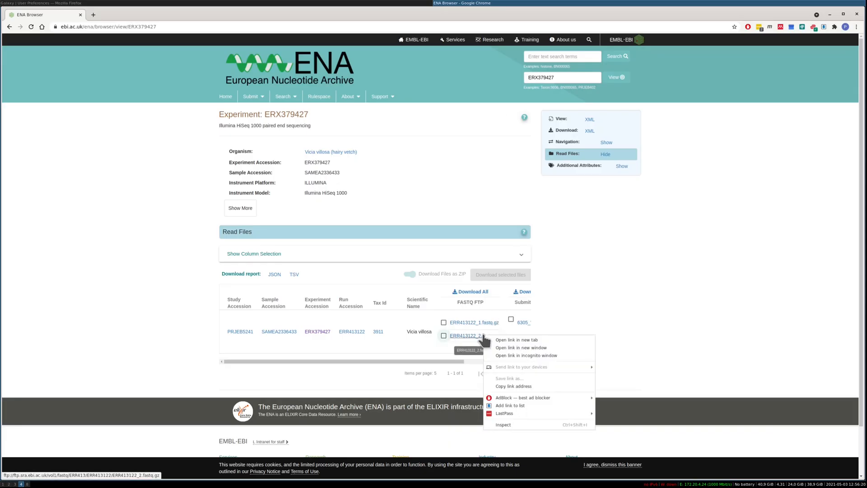
left_click(518, 386)
left_click(340, 3)
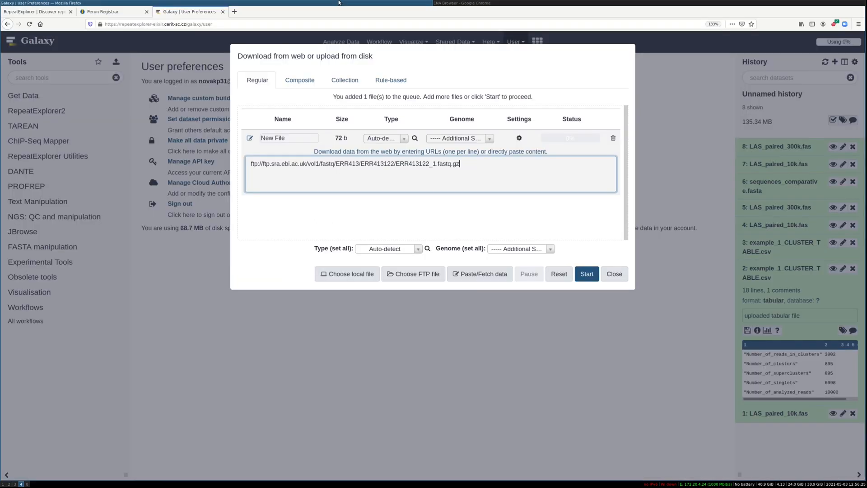
key("Return")
right_click(368, 187)
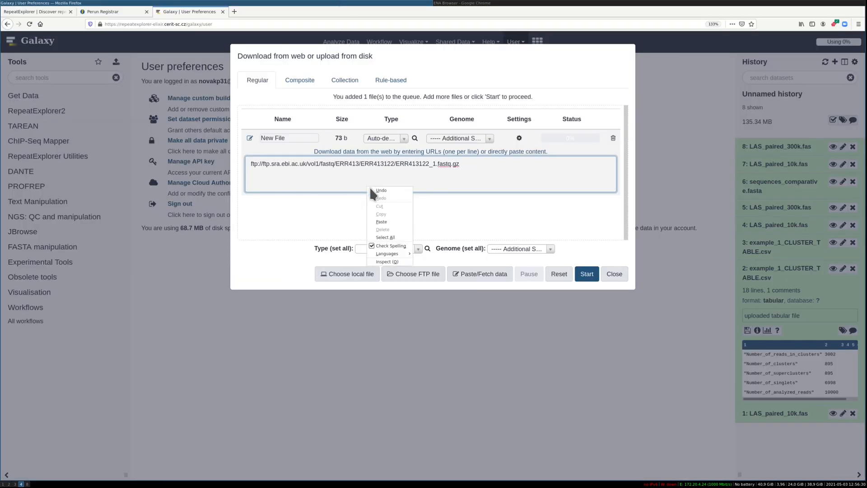
left_click(382, 222)
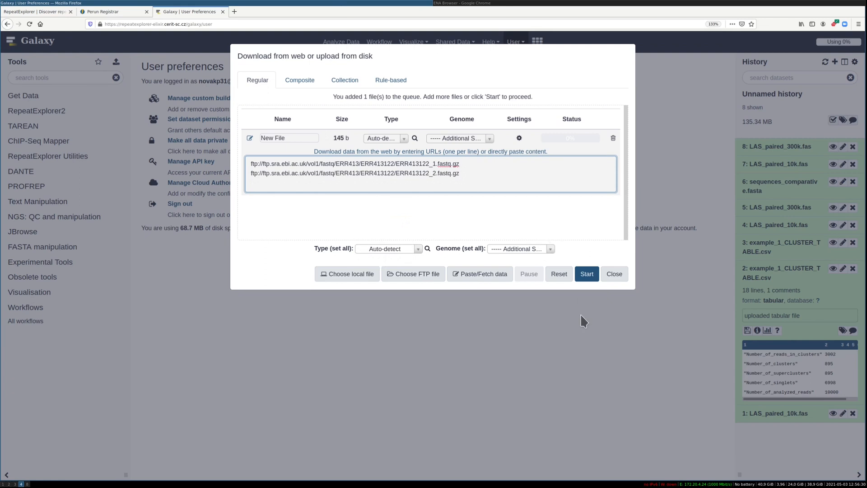
Start fetching both ERR413122 FASTQ files, close the upload window, and view the contents of the new ERR413122_2.fastq.gz dataset
left_click(582, 274)
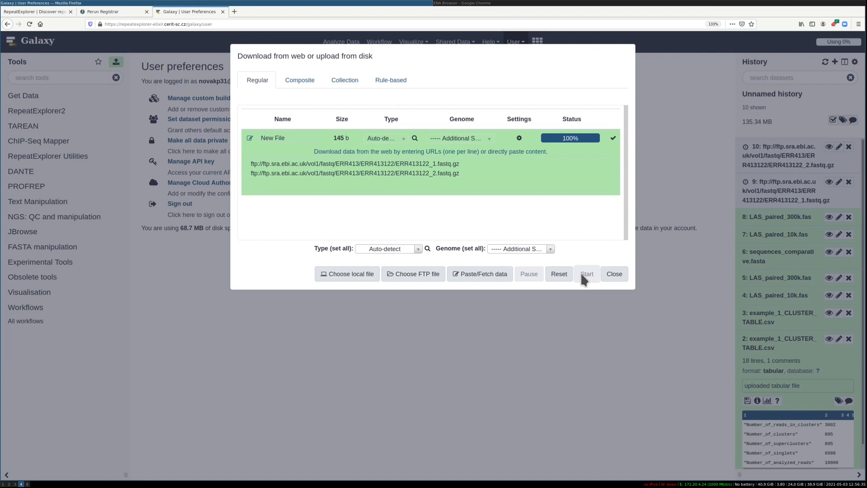
left_click(608, 274)
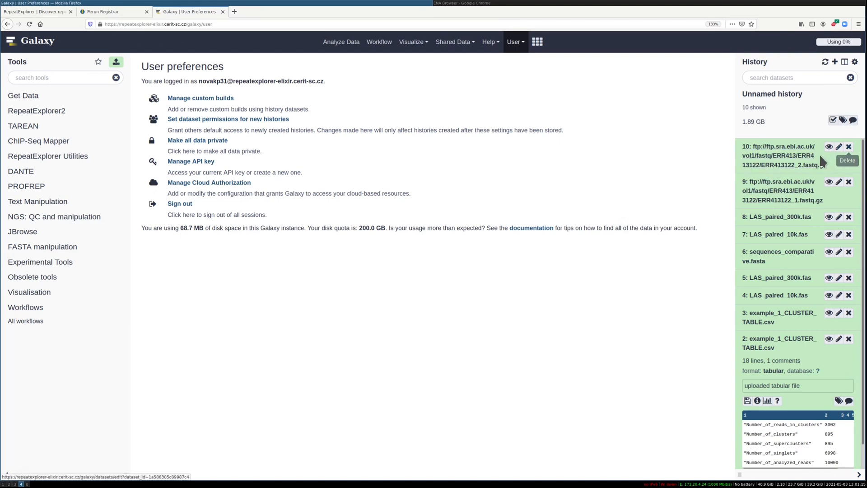
left_click(829, 148)
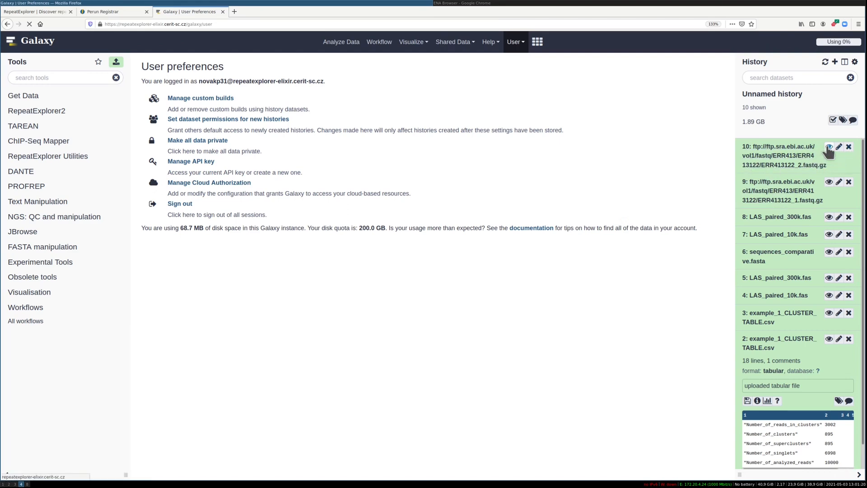